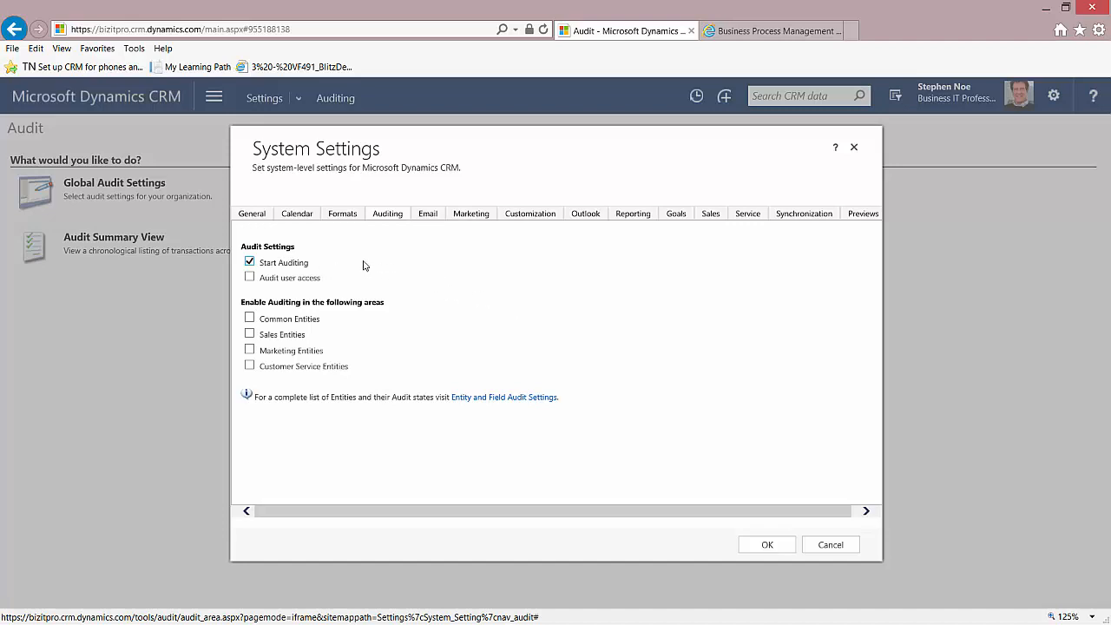
- Enable user access auditing and auditing for Common Entities in the system settings, and save the changes
click(250, 278)
mouse_move(355, 321)
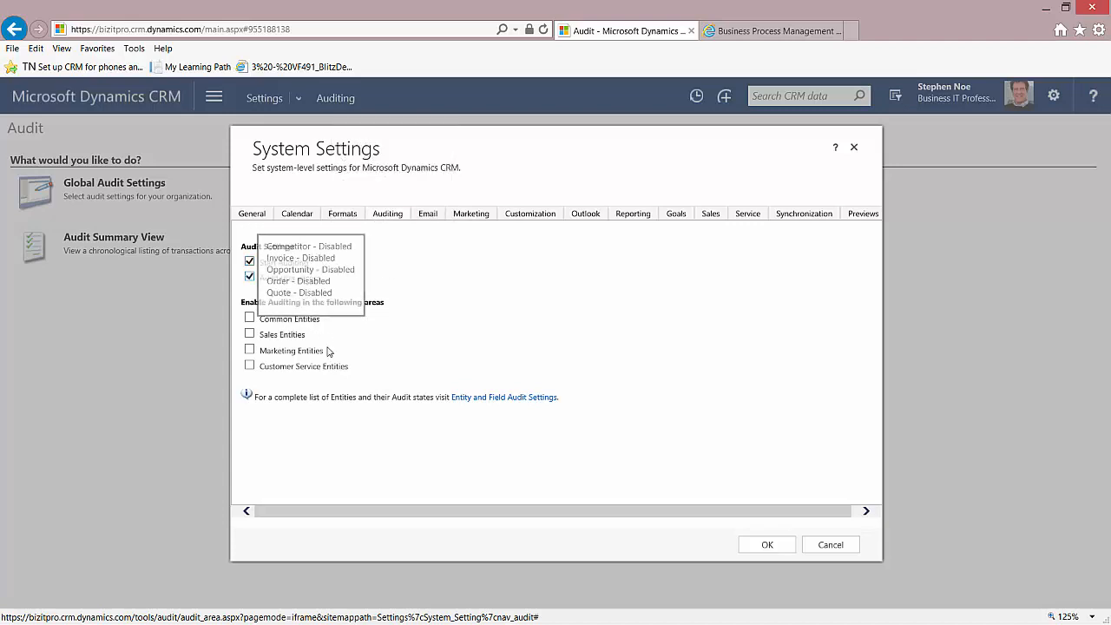
mouse_move(358, 372)
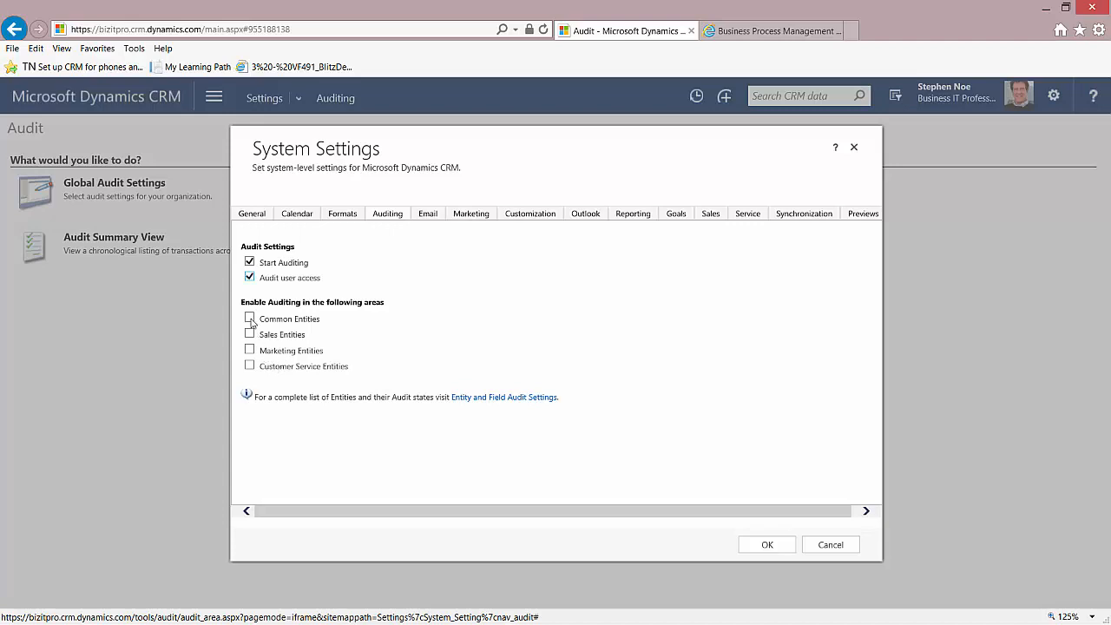
mouse_move(251, 322)
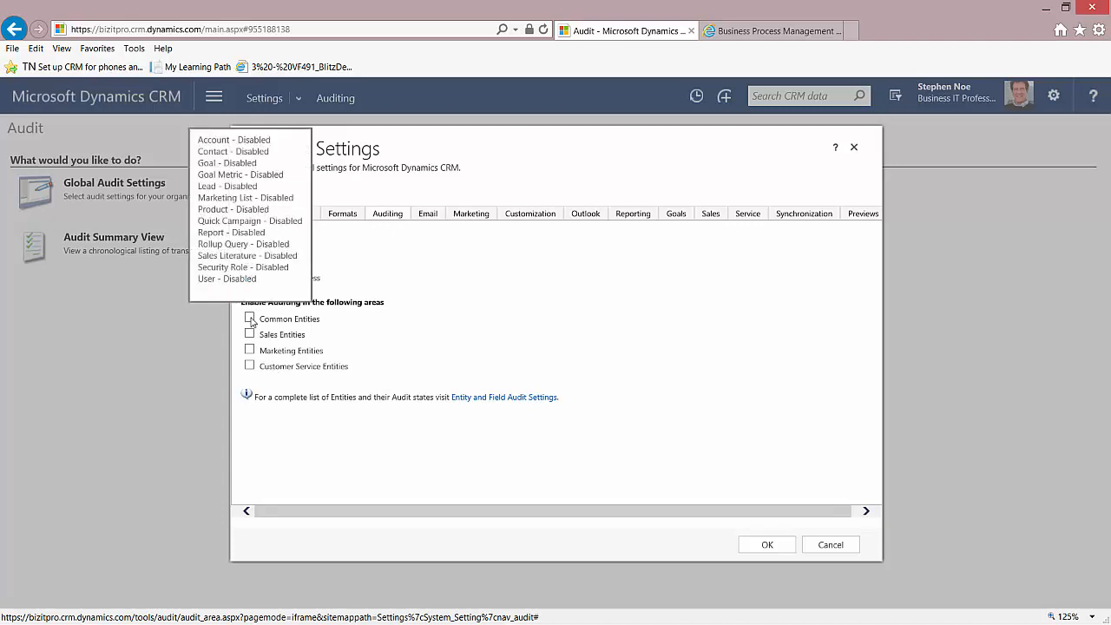
click(250, 319)
click(767, 545)
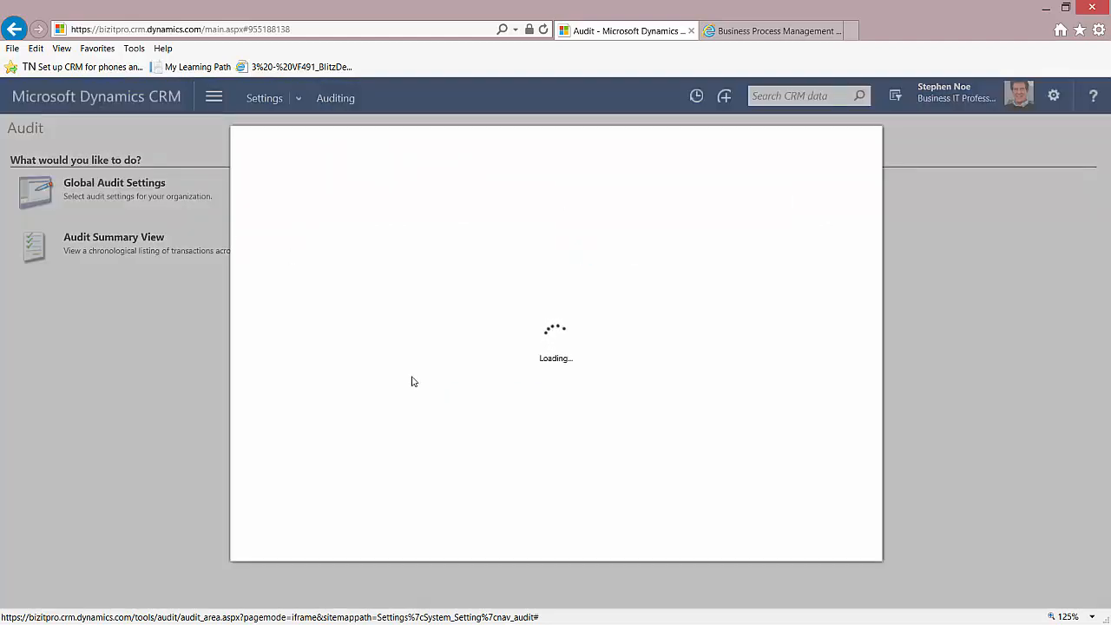
- Open the entity and field audit settings and browse the Account entity's fields for the Credit Limit field
mouse_move(250, 321)
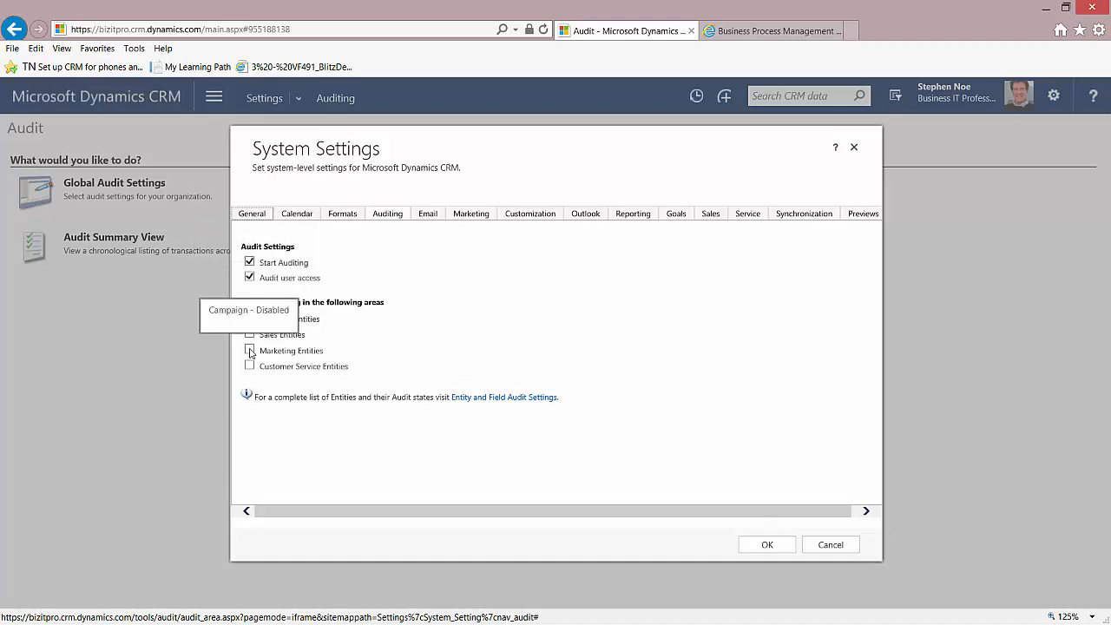
click(506, 400)
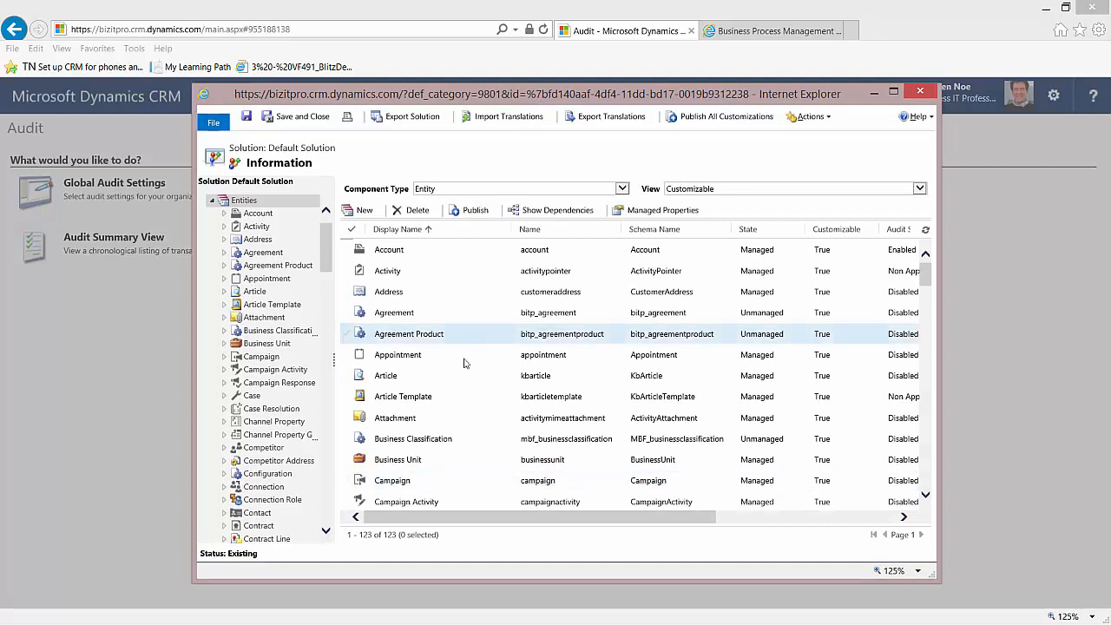
click(413, 254)
click(268, 284)
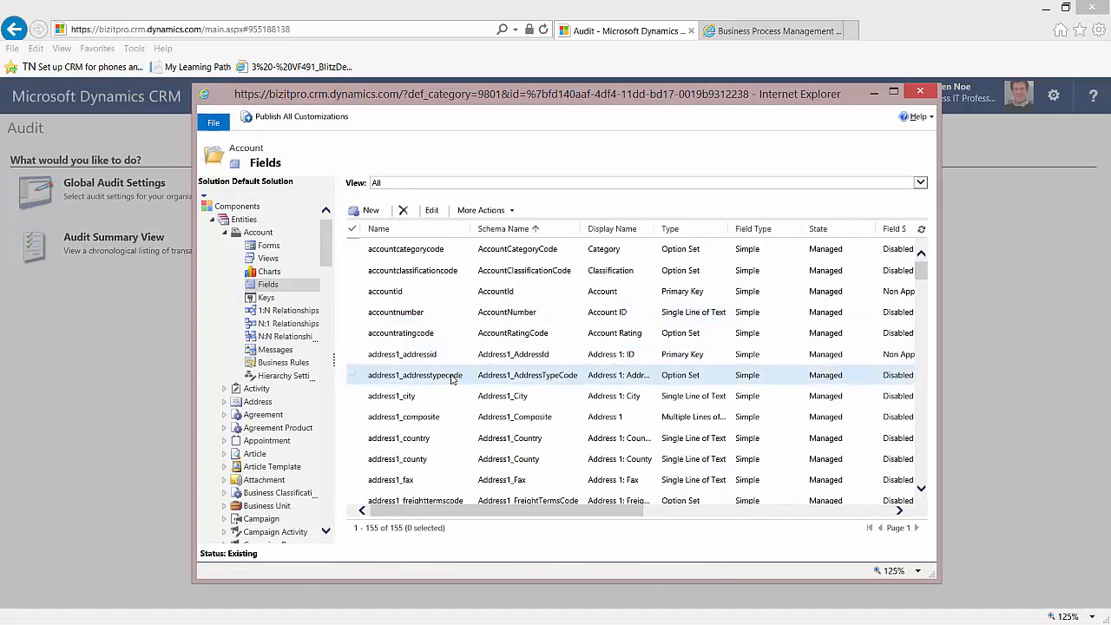
scroll(486, 390, down, 7)
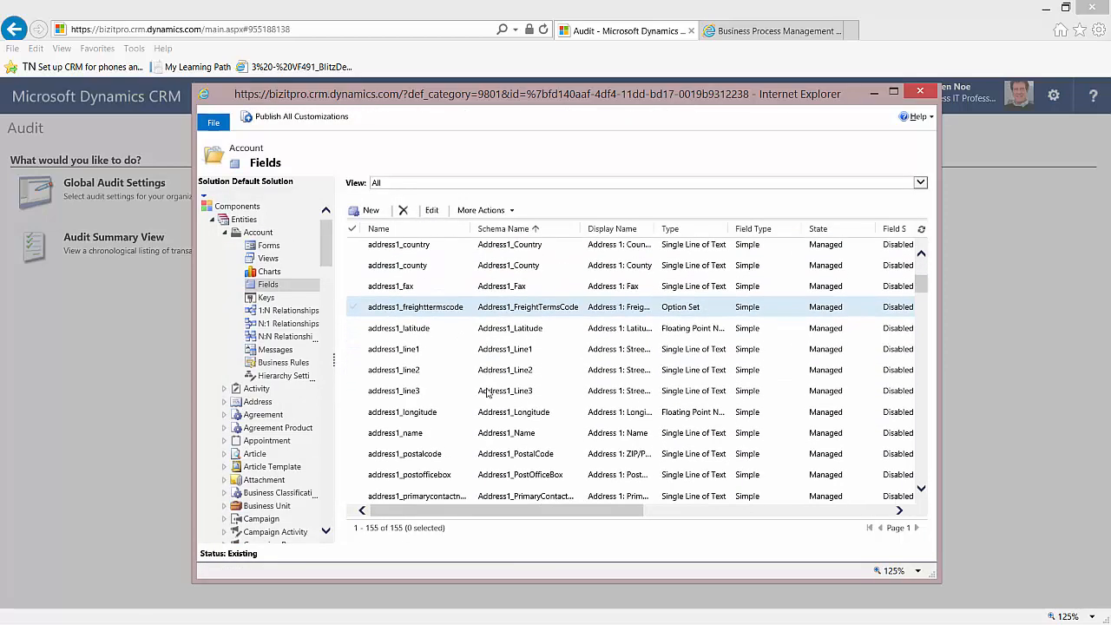
scroll(489, 395, down, 8)
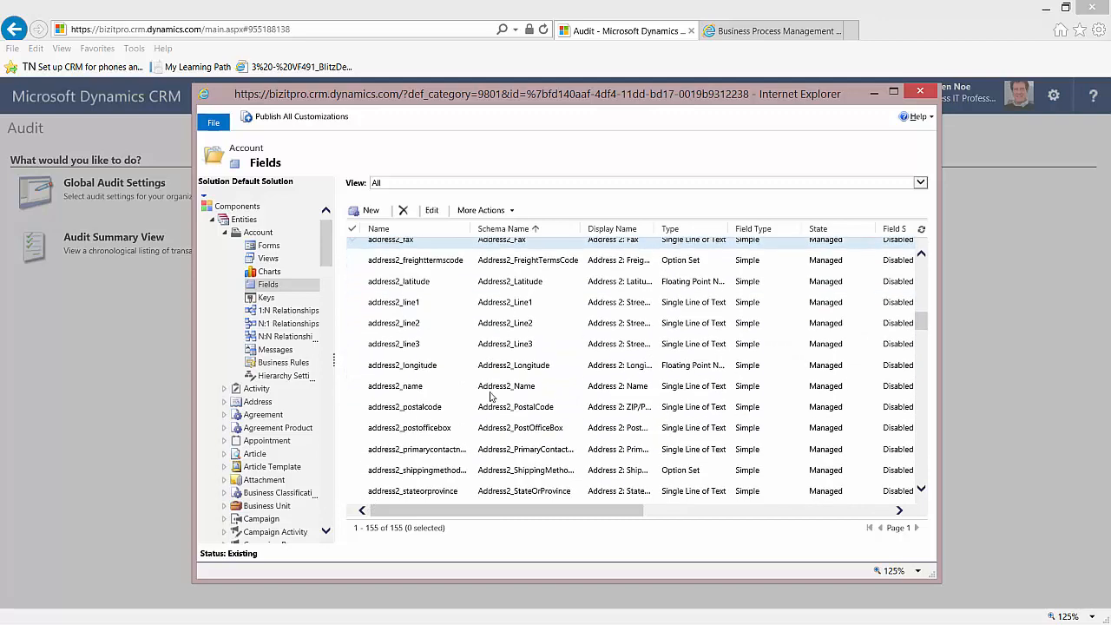
- Disable auditing on the Account entity's Credit Limit field, save it, and close the solution and System Settings windows
double_click(499, 258)
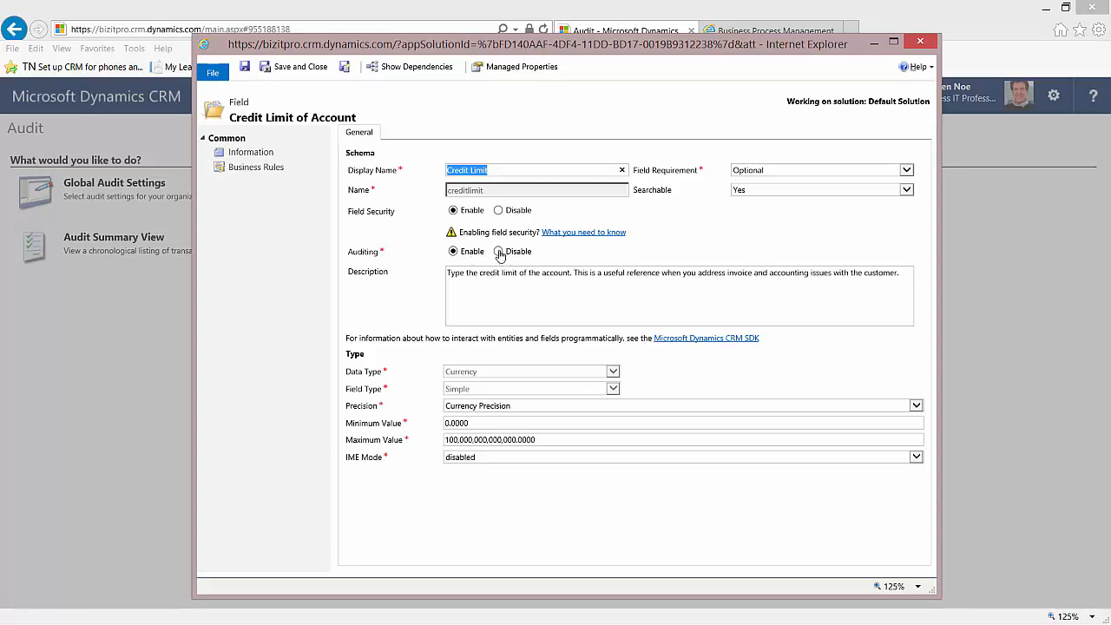
click(498, 251)
click(295, 67)
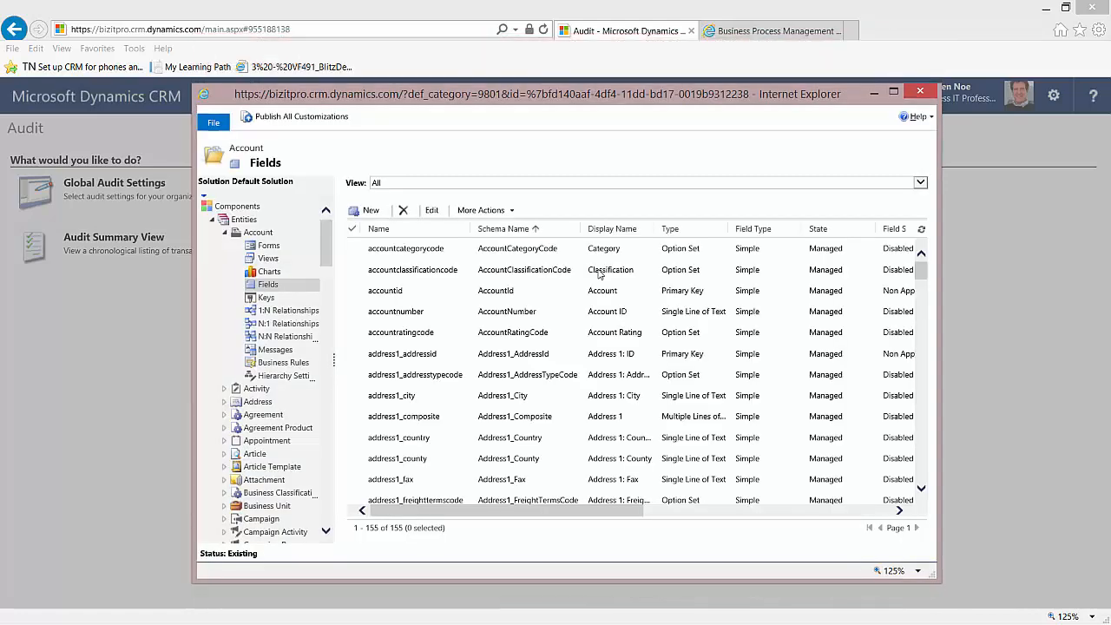
click(919, 92)
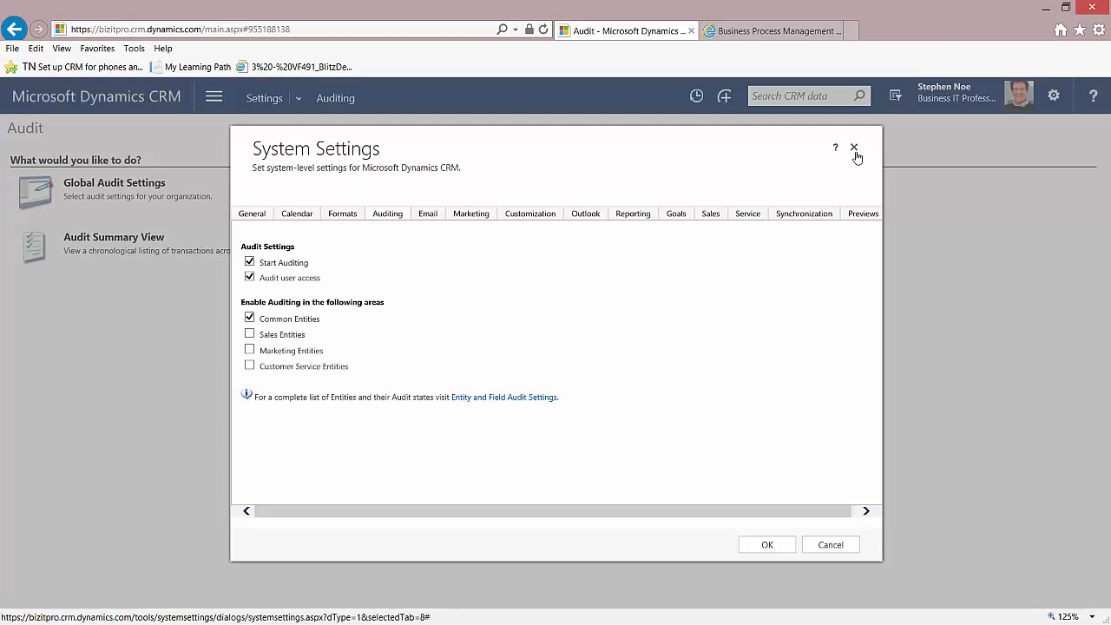
click(855, 151)
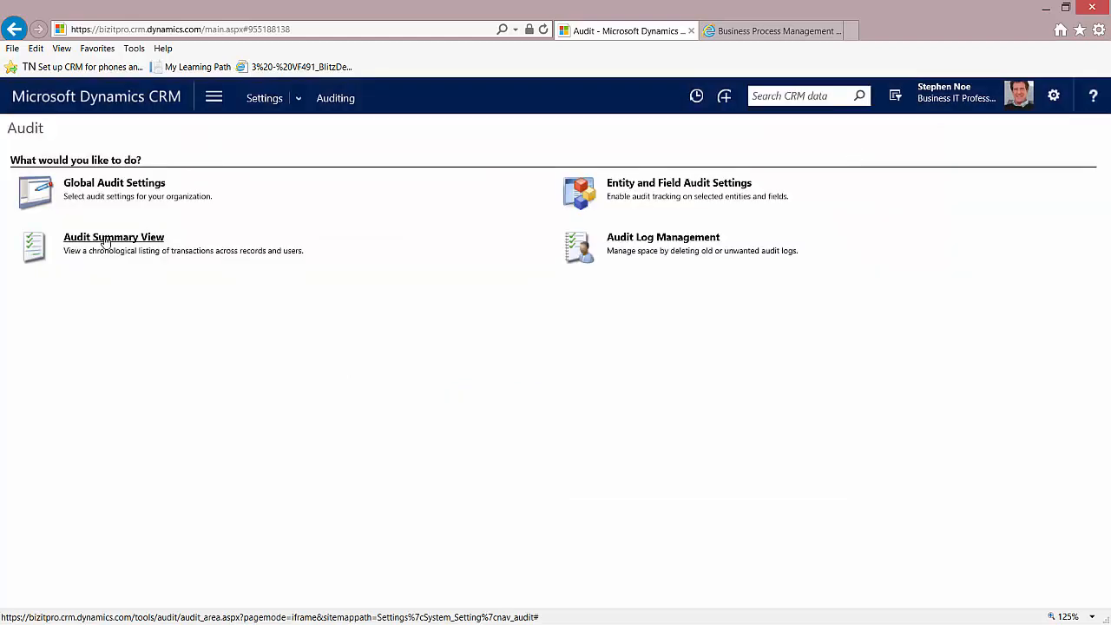
- Examine the details of the Security Role update entry in the Audit Summary View, and close them
click(111, 237)
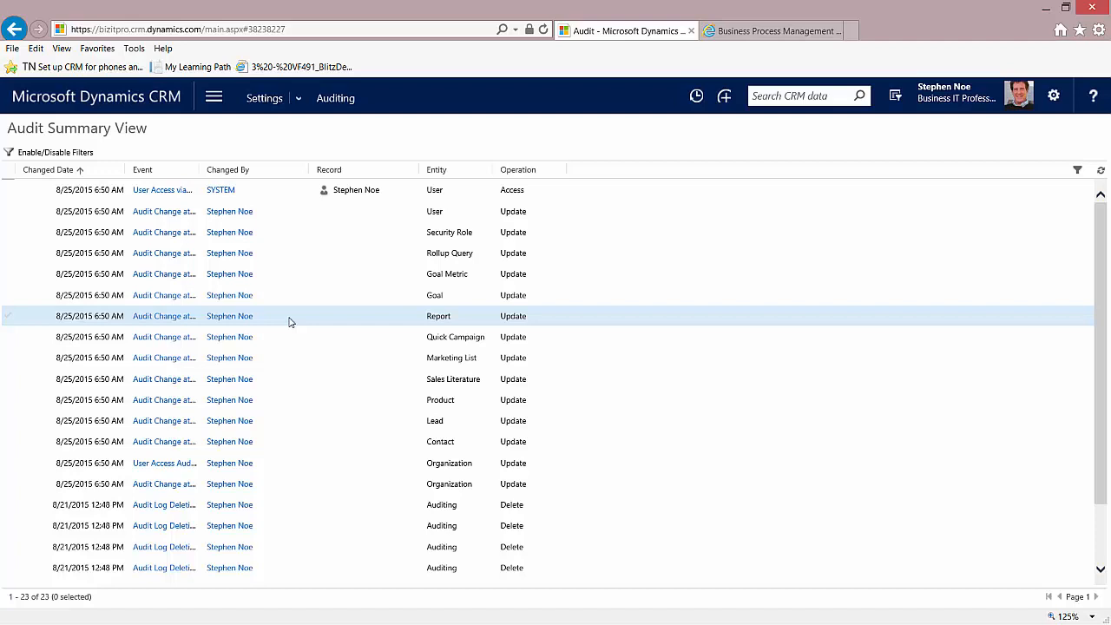
click(276, 235)
double_click(276, 234)
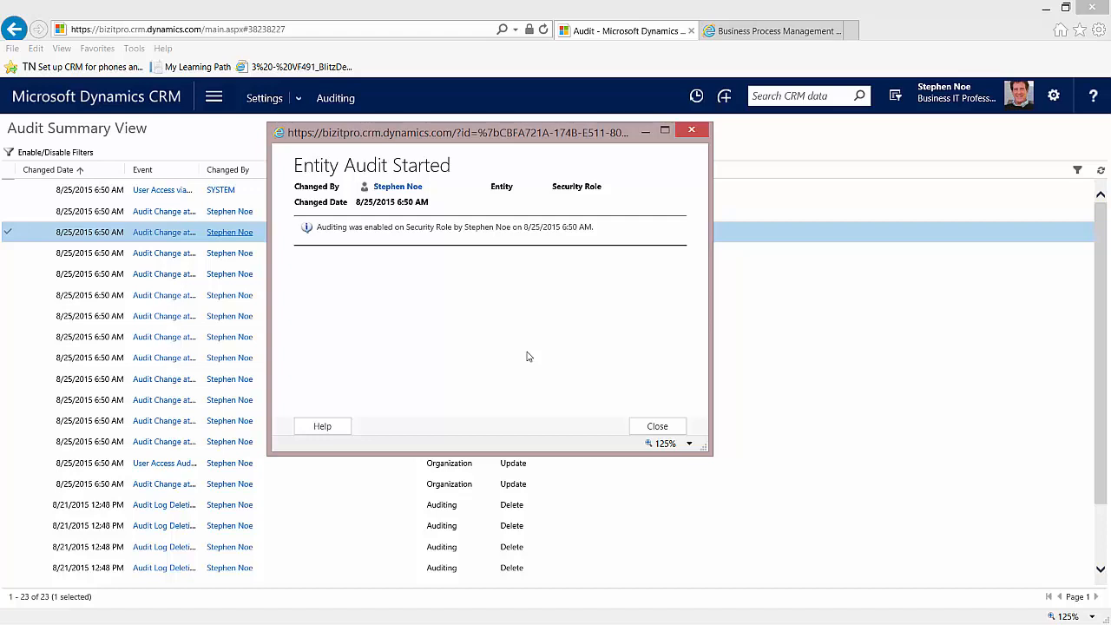
click(663, 426)
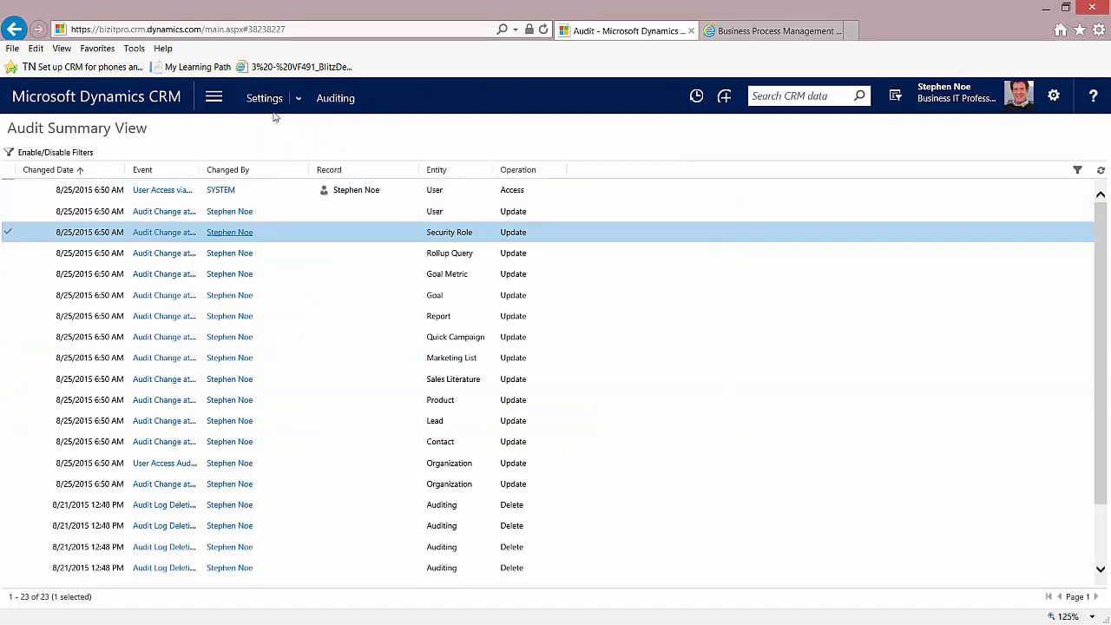
- Open the 2020 Technologies account from the Sales area and view its audit history
click(219, 101)
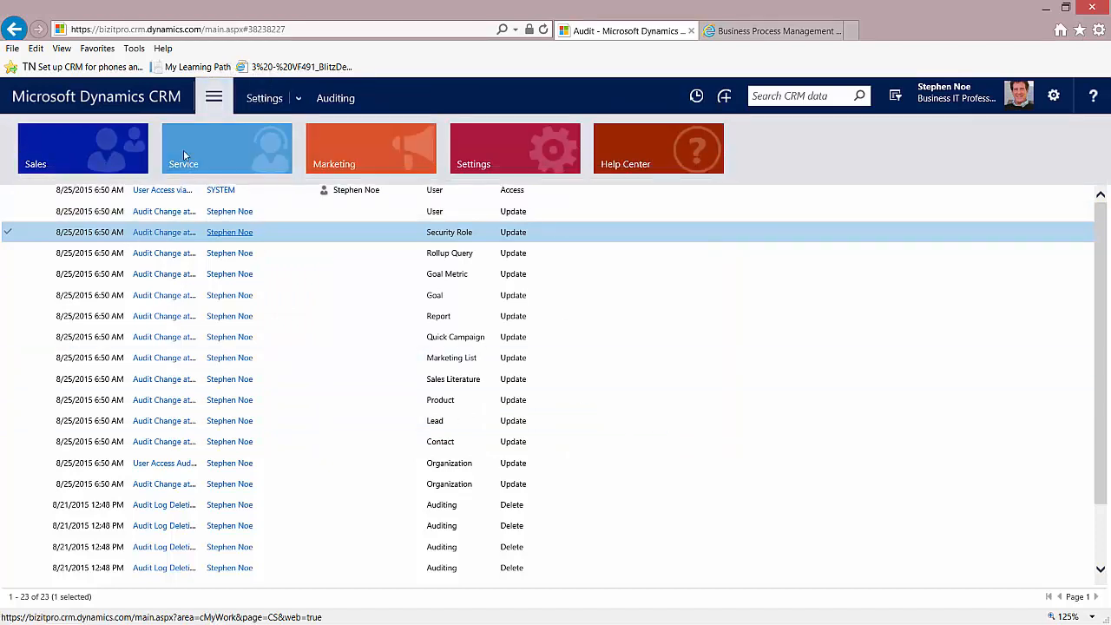
click(109, 155)
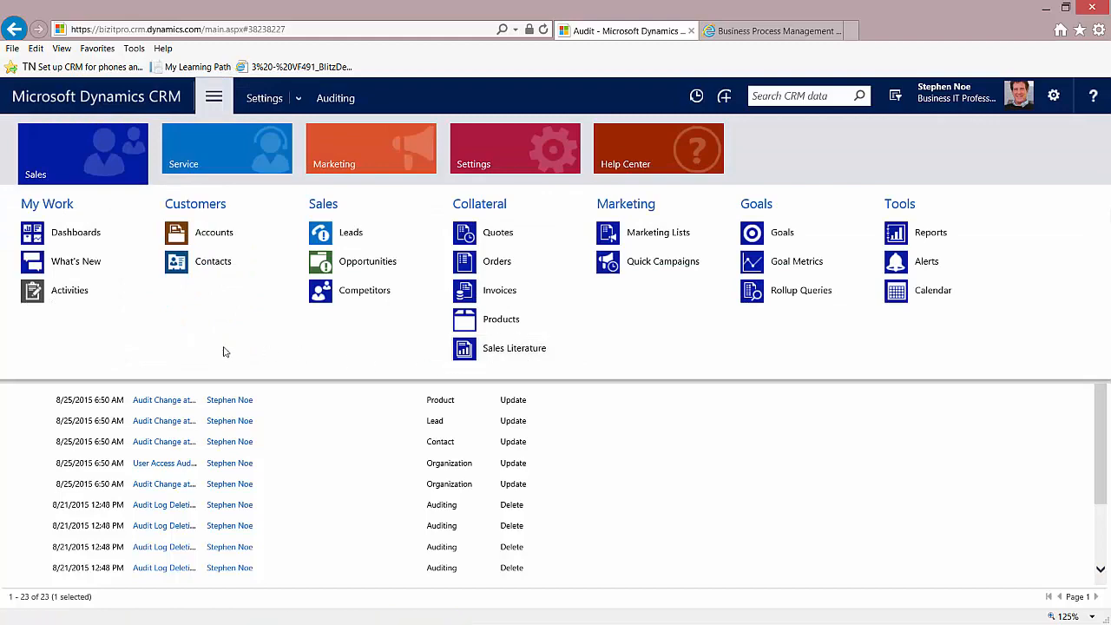
click(209, 234)
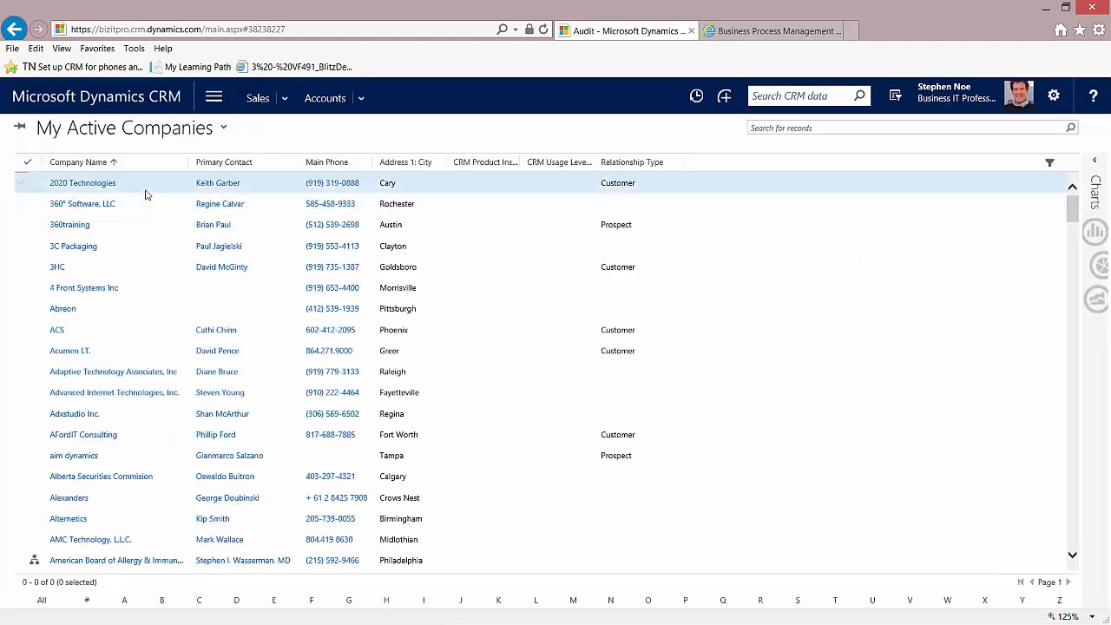
click(83, 227)
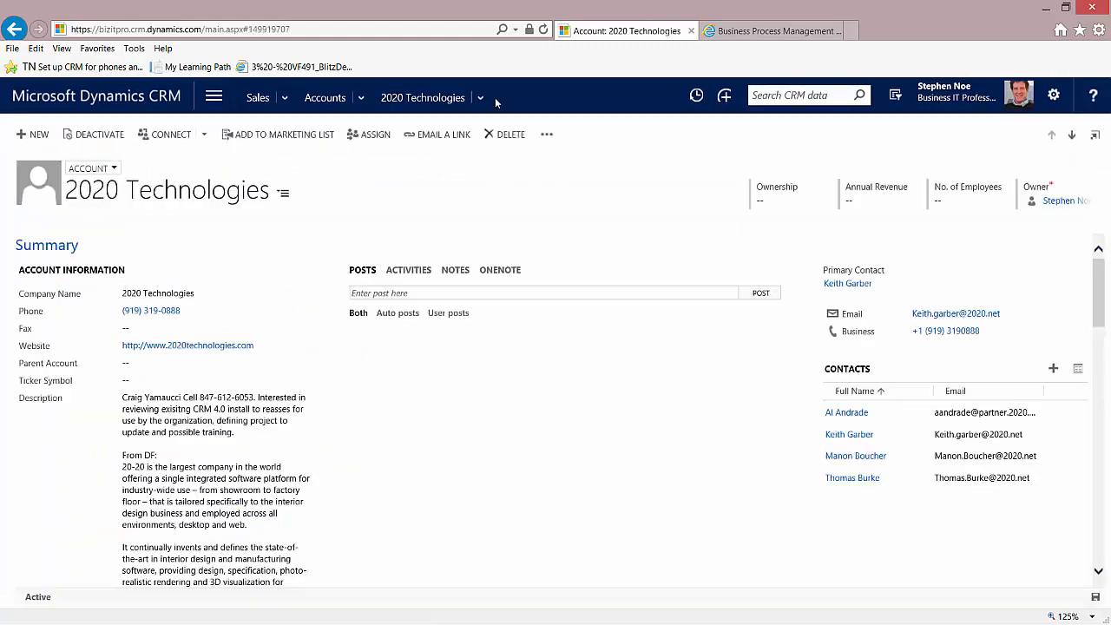
click(481, 98)
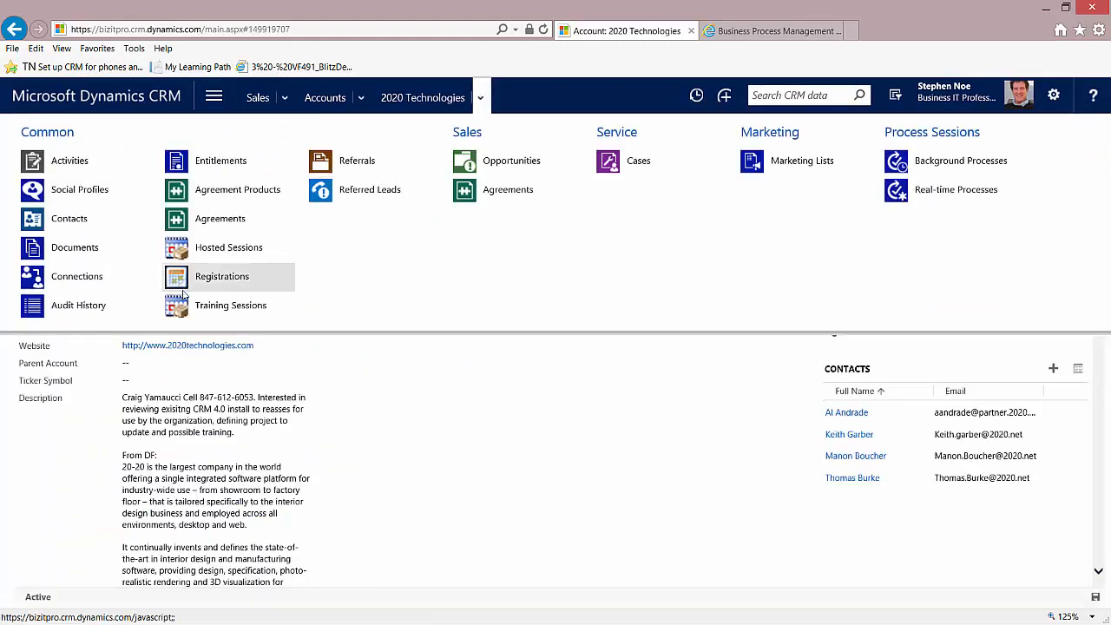
click(82, 305)
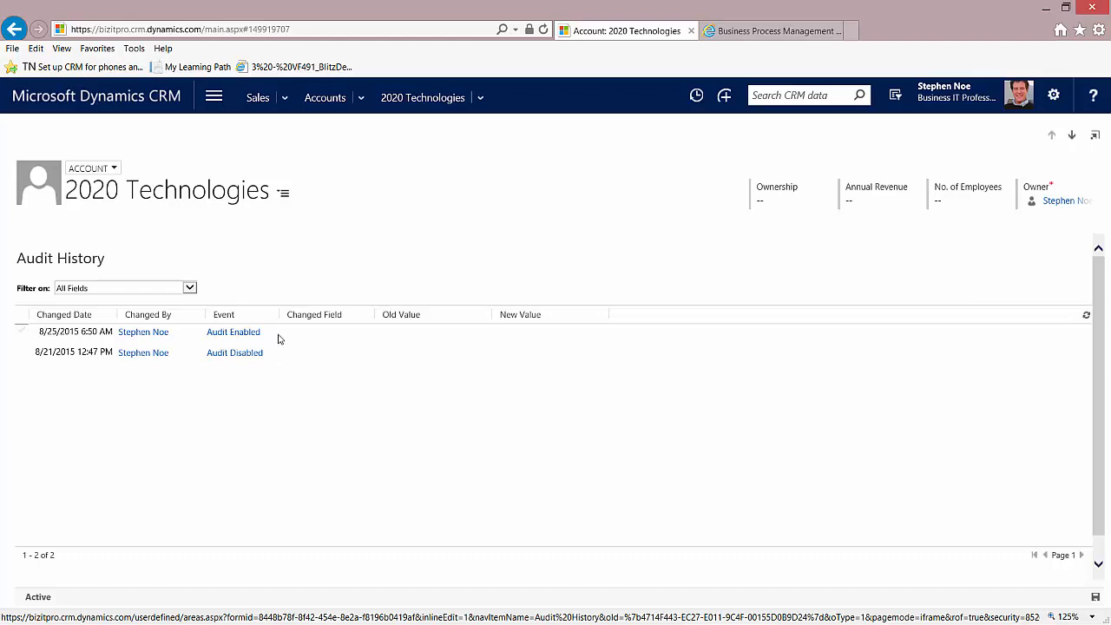
- Set the 2020 Technologies account's ticker symbol to 2020 and save the record
click(424, 102)
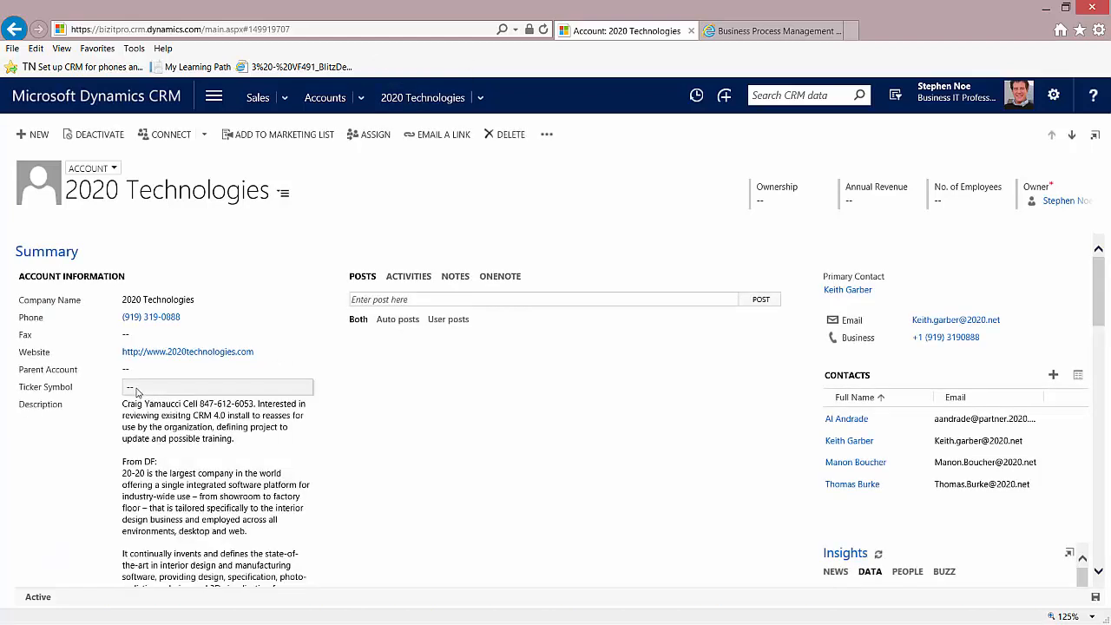
click(144, 392)
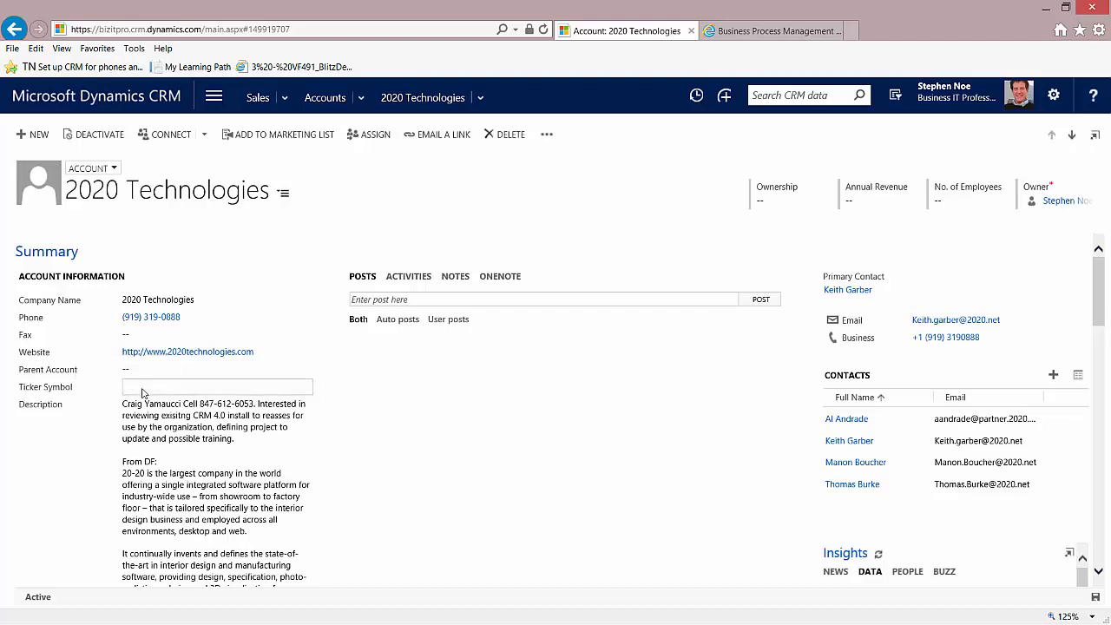
text(2020)
mouse_move(1098, 600)
- Reopen the account's audit history and refresh it to check for the ticker symbol change
click(480, 97)
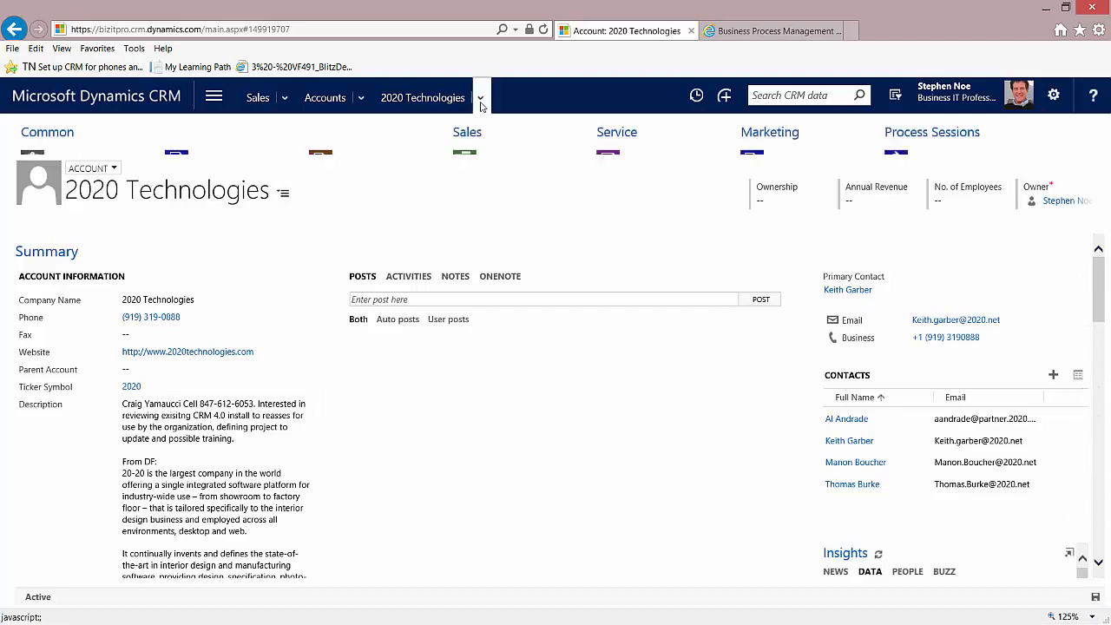
click(84, 316)
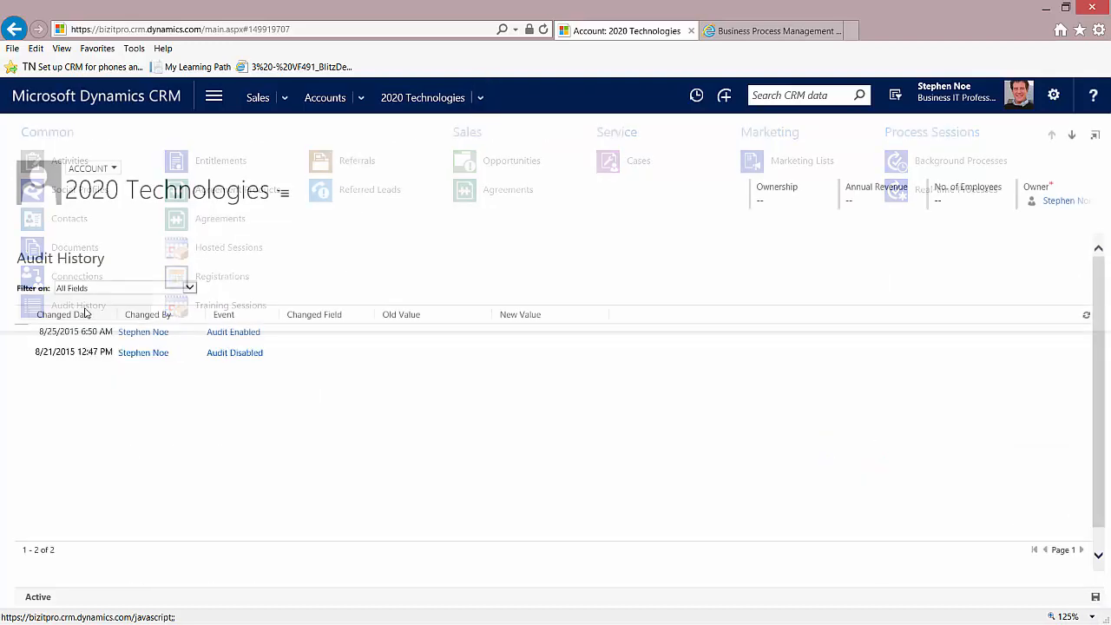
click(1087, 318)
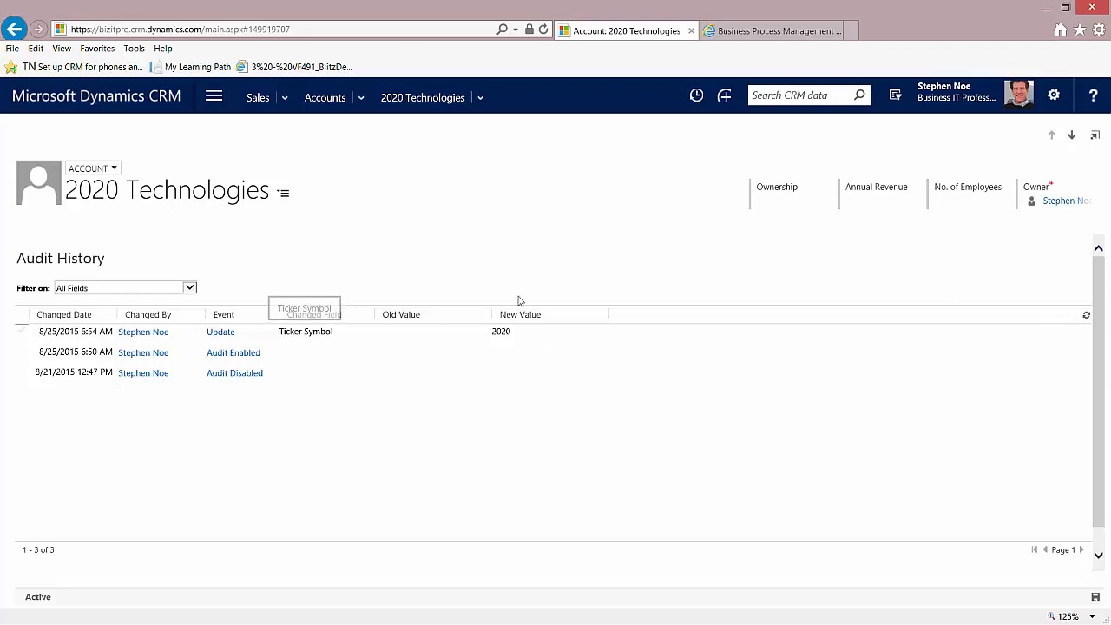
- Try to delete the audit log with serial number 1 in Audit Log Management under the Auditing settings
click(214, 98)
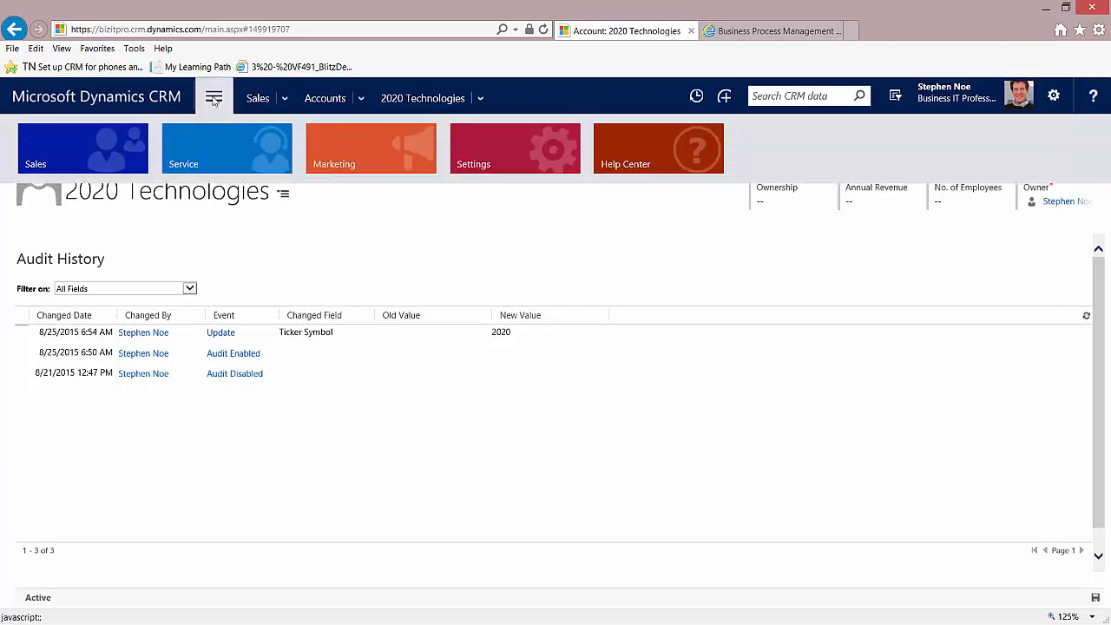
click(500, 152)
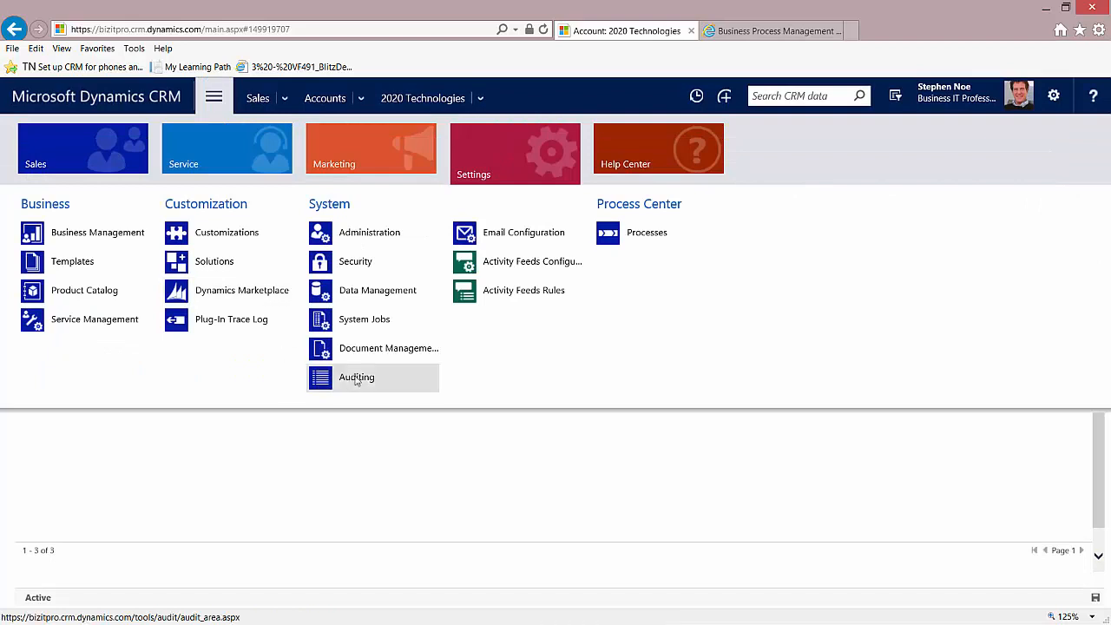
click(356, 378)
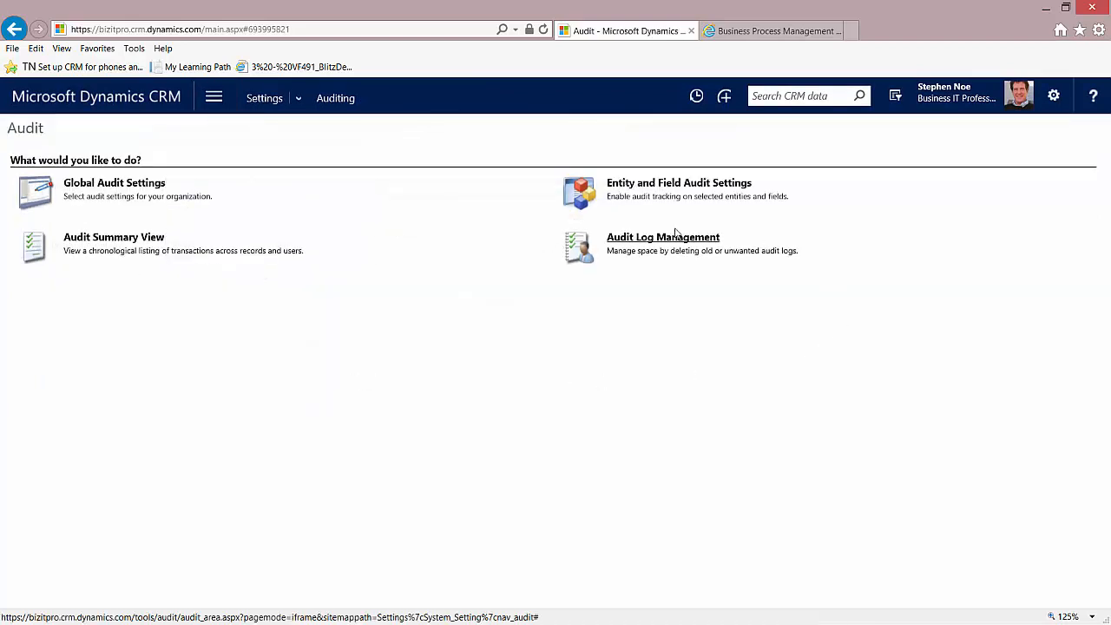
click(665, 243)
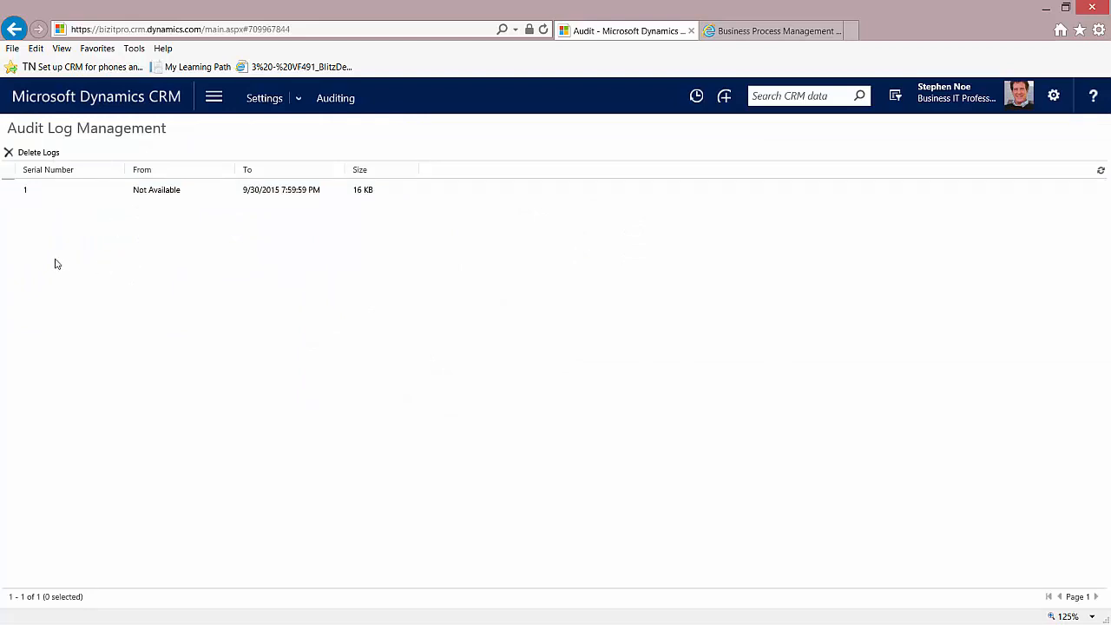
click(59, 199)
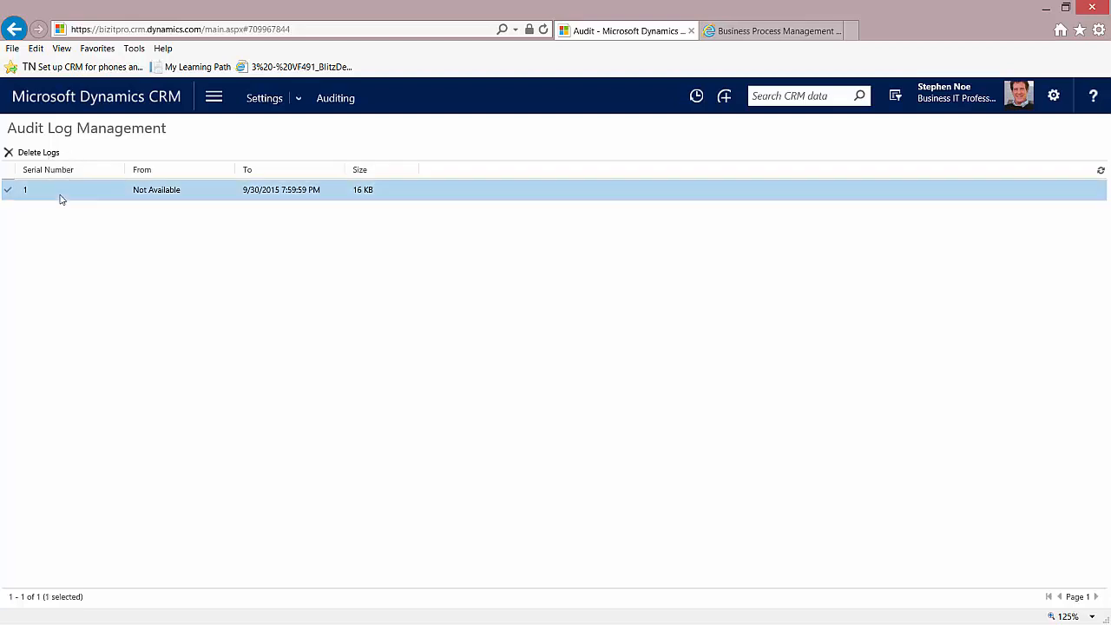
click(37, 155)
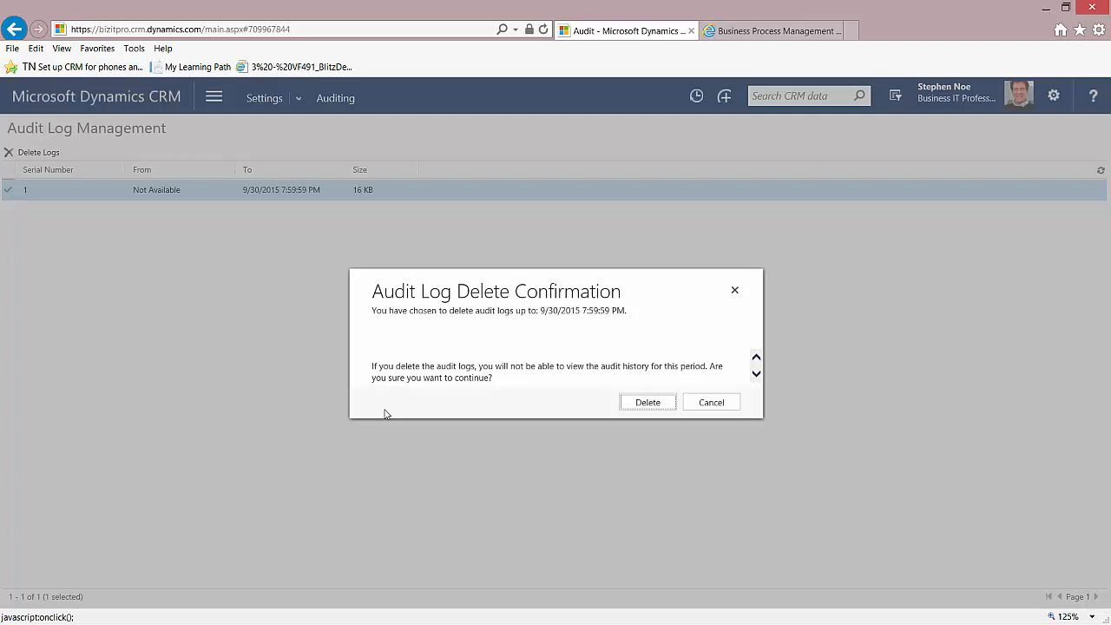
click(647, 403)
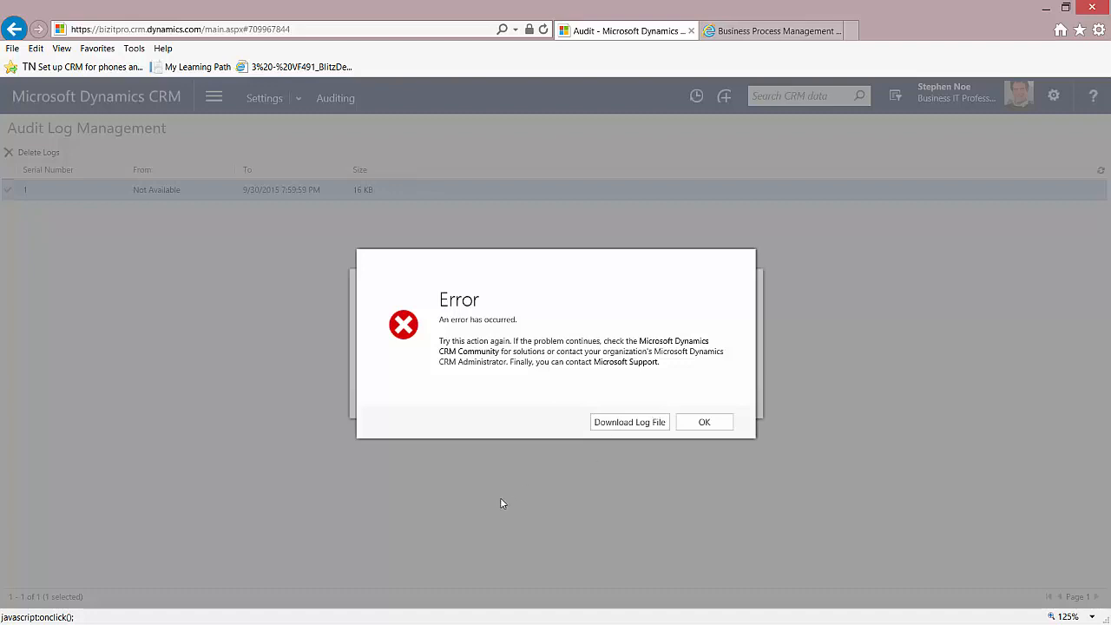
key(Escape)
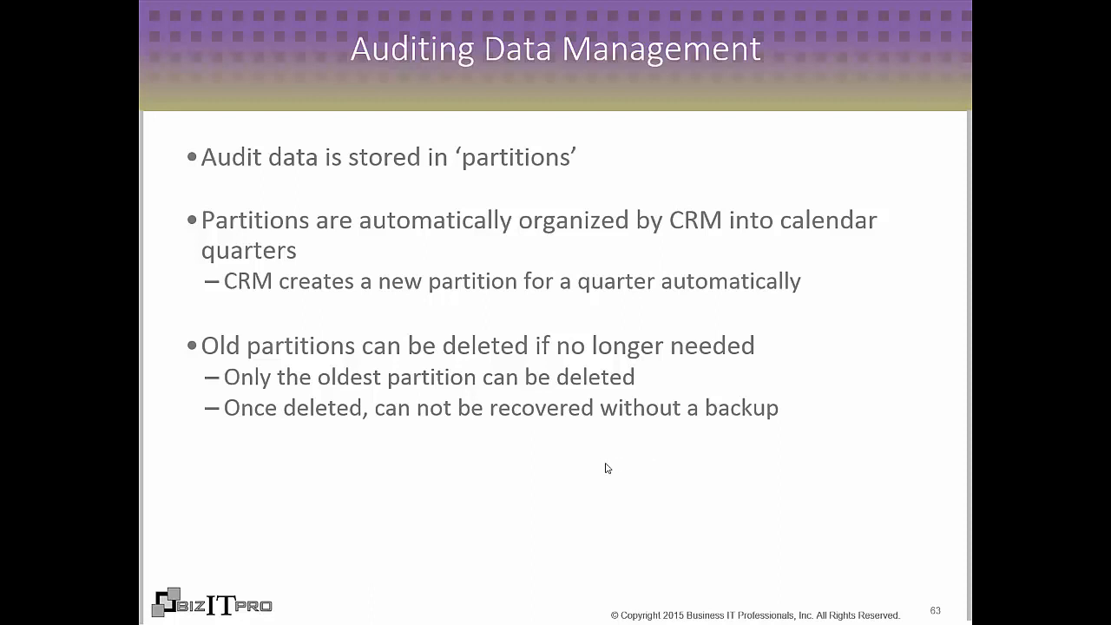
key(Right)
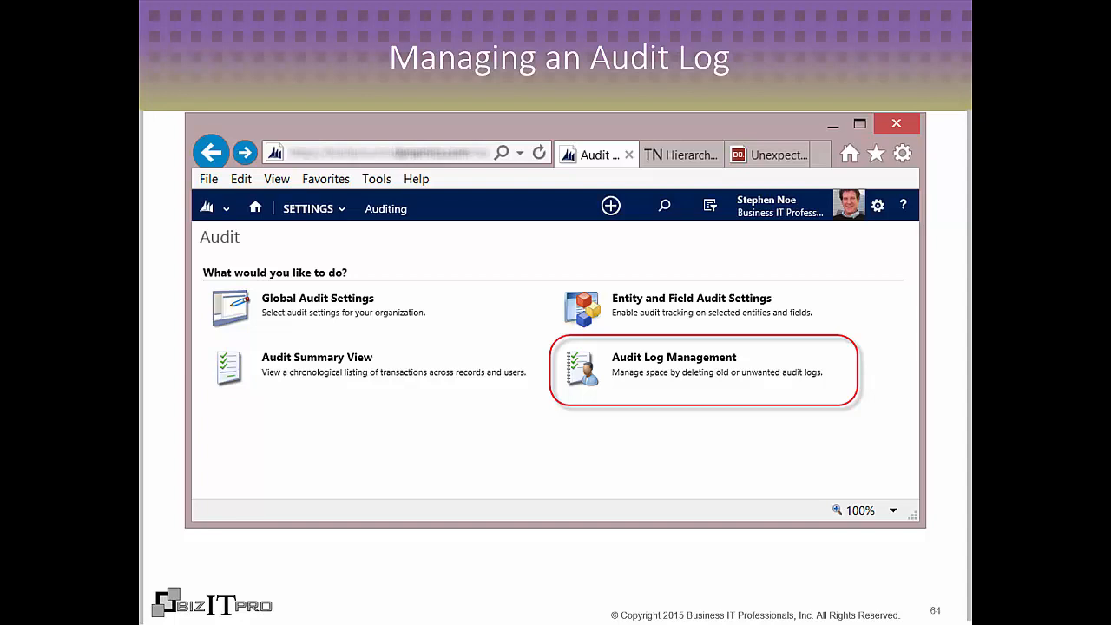
key(Right)
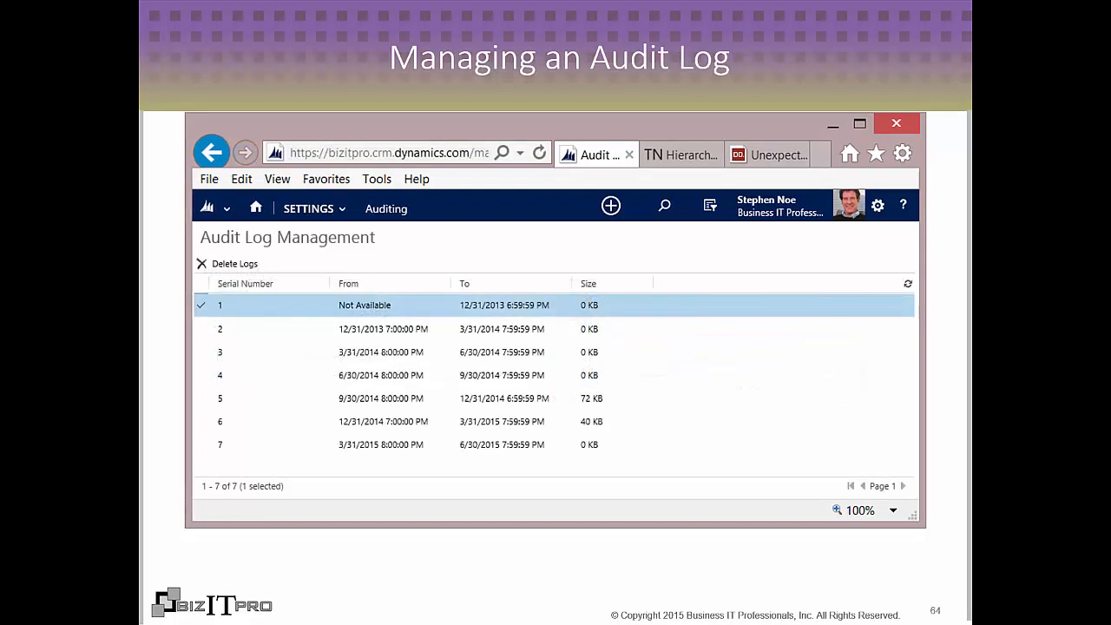